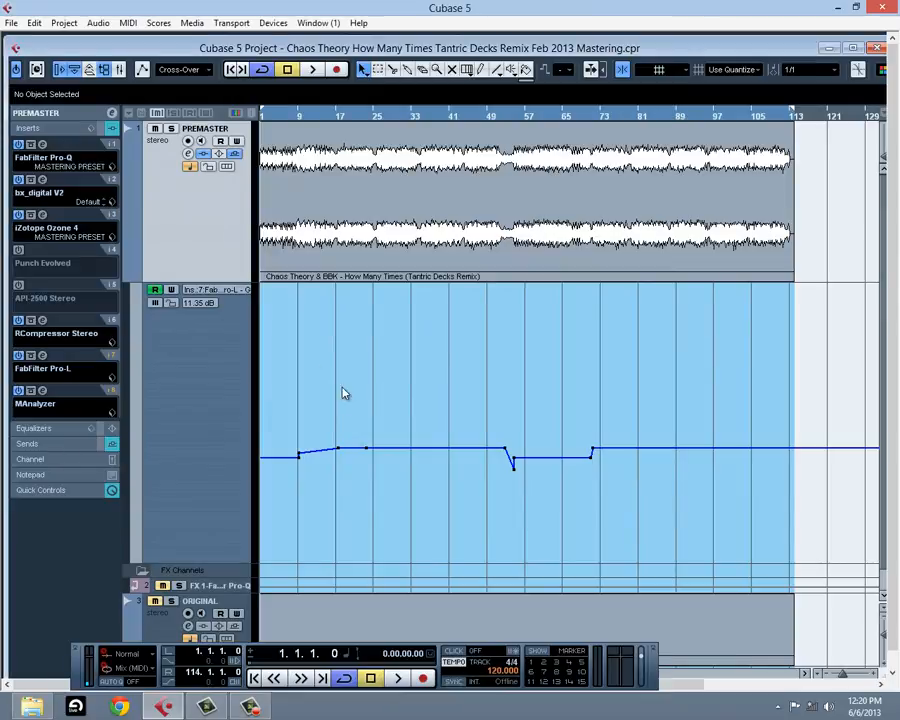
Hide the transport panel and examine the gain control of the FabFilter Pro-L limiter on the PREMASTER track.
{"action": "key", "text": "F2"}
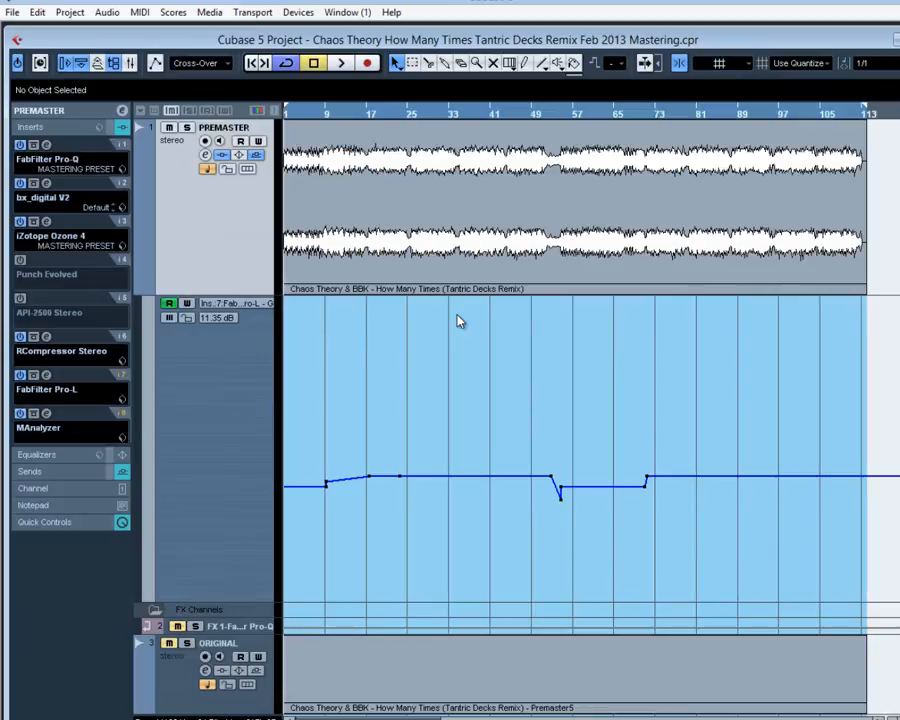
{"action": "left_click", "coordinate": [45, 376]}
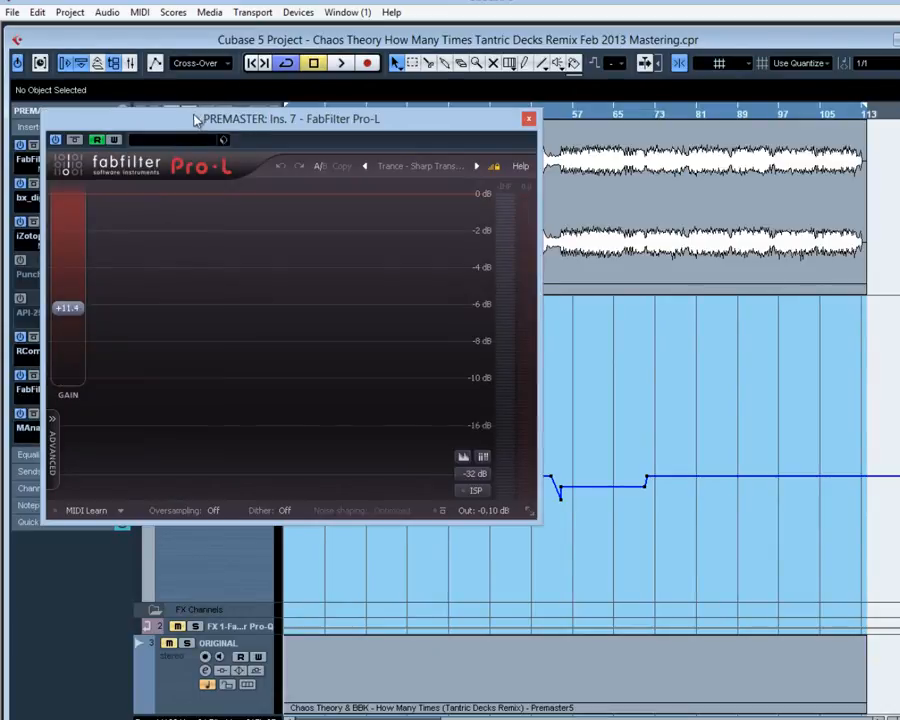
{"action": "left_click_drag", "start_coordinate": [197, 120], "coordinate": [449, 150]}
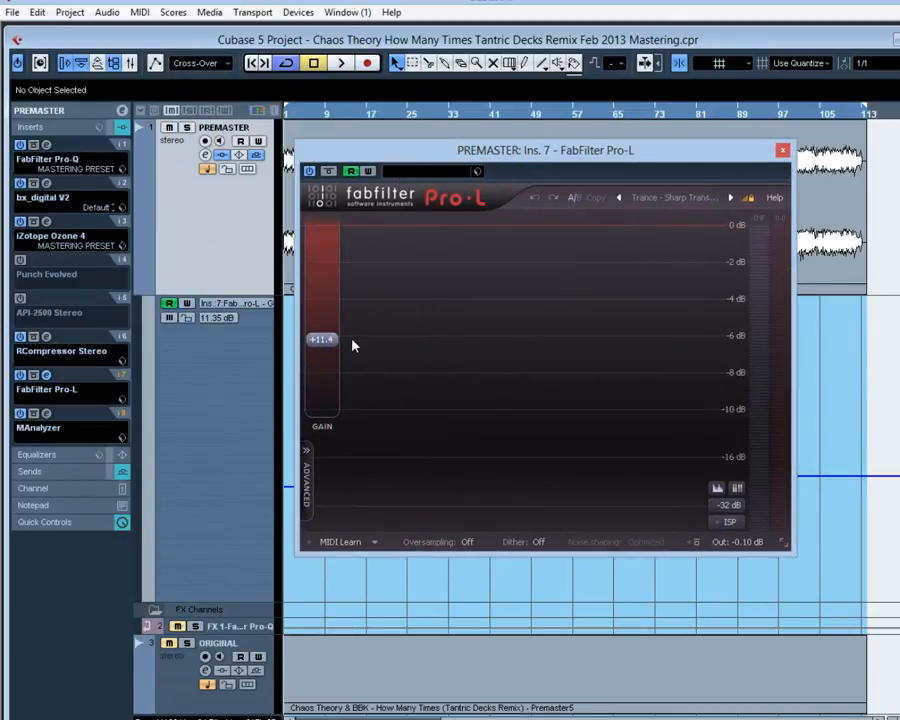
{"action": "left_click", "coordinate": [783, 150]}
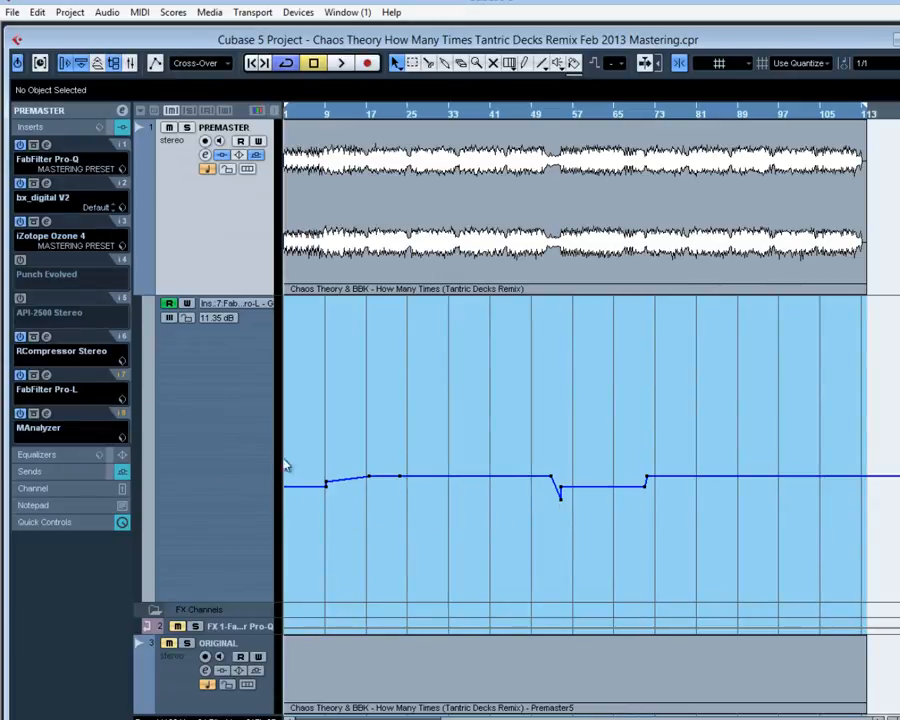
Inspect the Pro-L gain automation points around bars 9, 17, 53 and 71 by selecting them.
{"action": "left_click", "coordinate": [362, 473]}
{"action": "left_click_drag", "start_coordinate": [528, 454], "coordinate": [558, 500]}
{"action": "left_click_drag", "start_coordinate": [637, 457], "coordinate": [658, 482]}
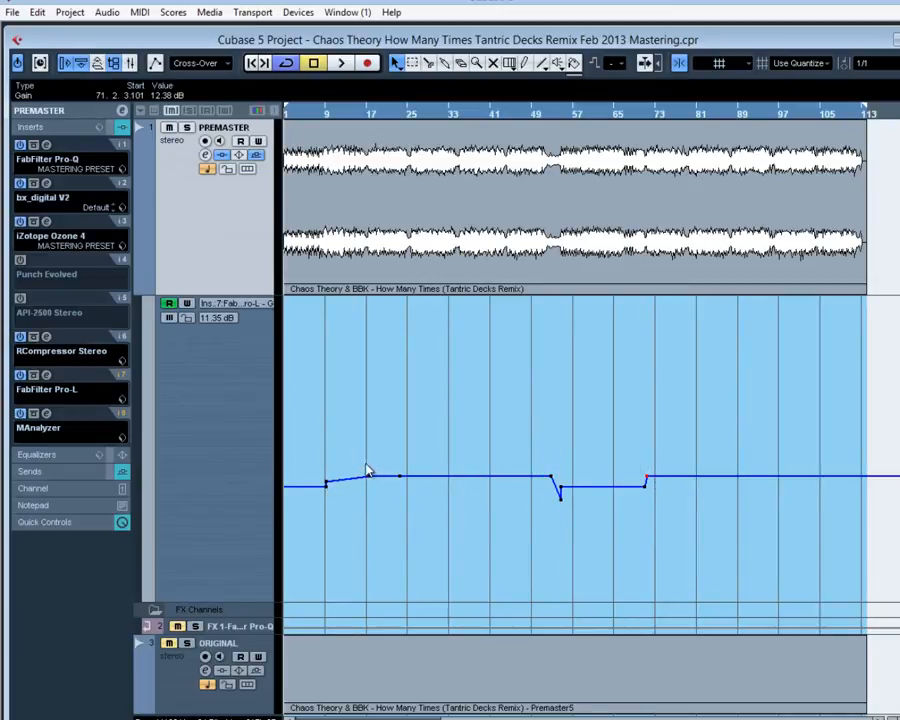
{"action": "left_click_drag", "start_coordinate": [314, 462], "coordinate": [342, 524]}
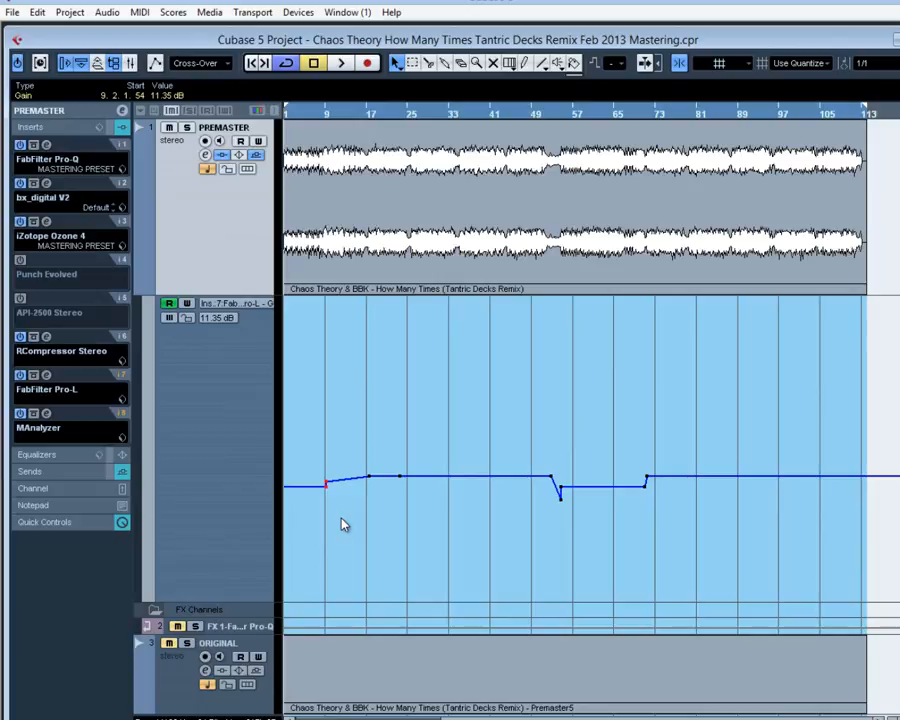
{"action": "left_click", "coordinate": [368, 476]}
{"action": "left_click", "coordinate": [646, 477]}
Play the track from about bar 9 with the Pro-L limiter open to watch its gain follow the automation, and stop playback.
{"action": "left_click", "coordinate": [45, 374]}
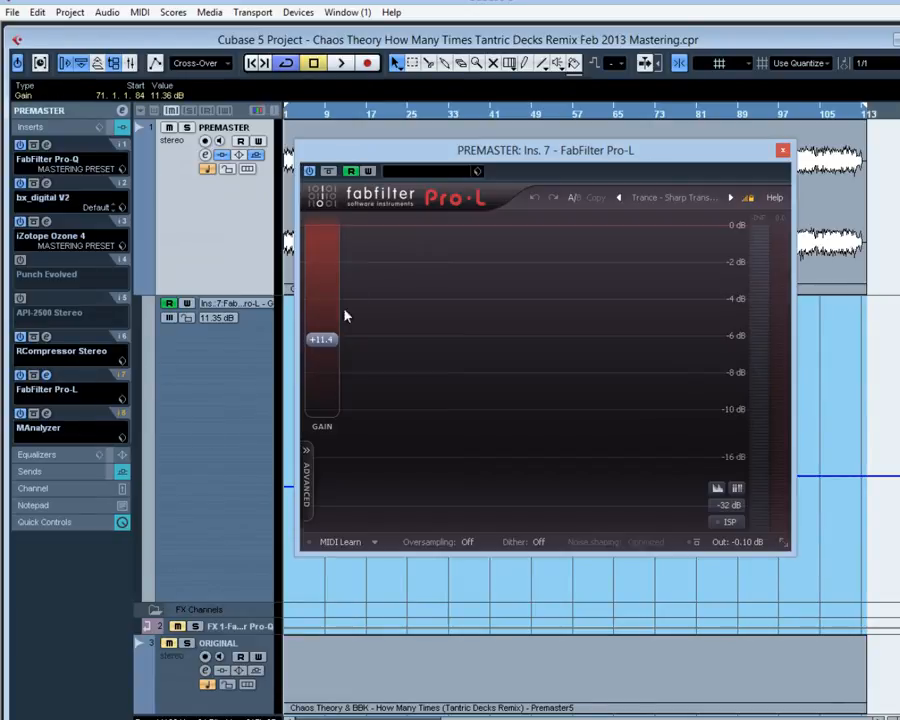
{"action": "left_click", "coordinate": [320, 113]}
{"action": "key", "text": "space"}
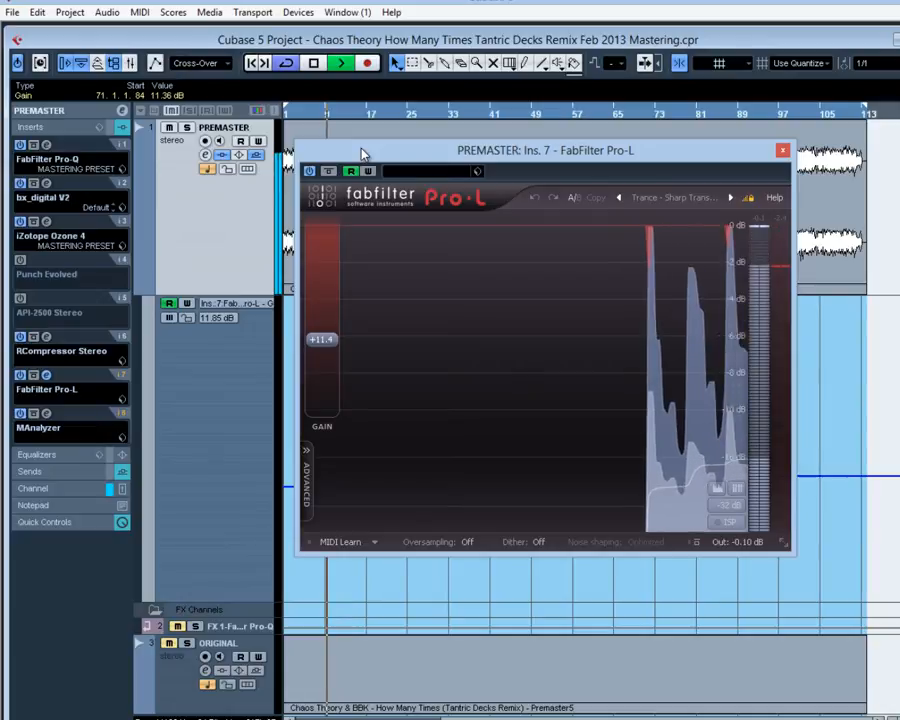
{"action": "left_click_drag", "start_coordinate": [363, 153], "coordinate": [436, 157]}
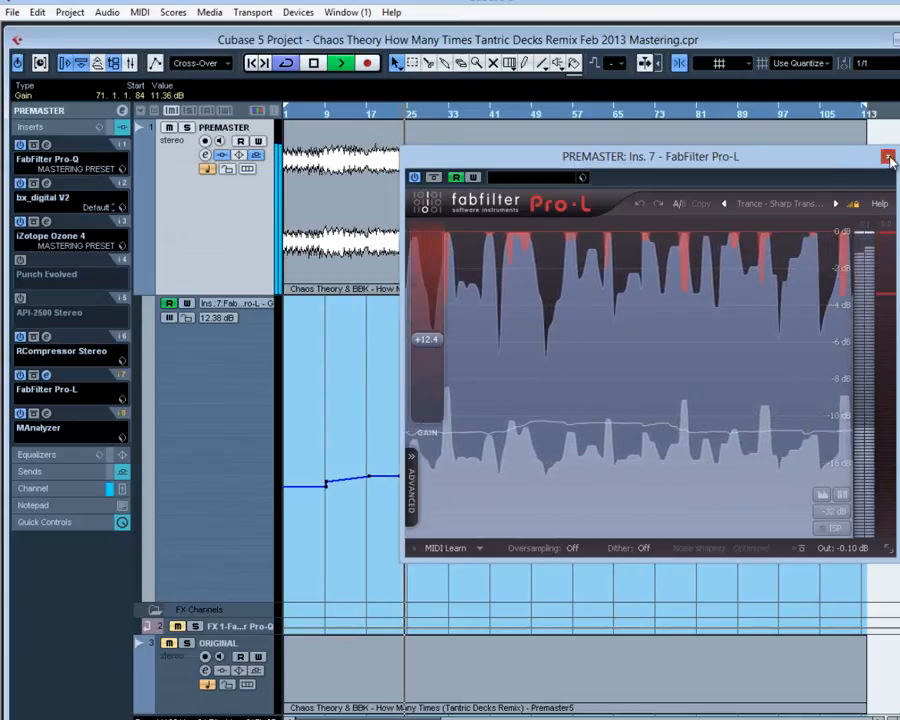
{"action": "left_click", "coordinate": [886, 156]}
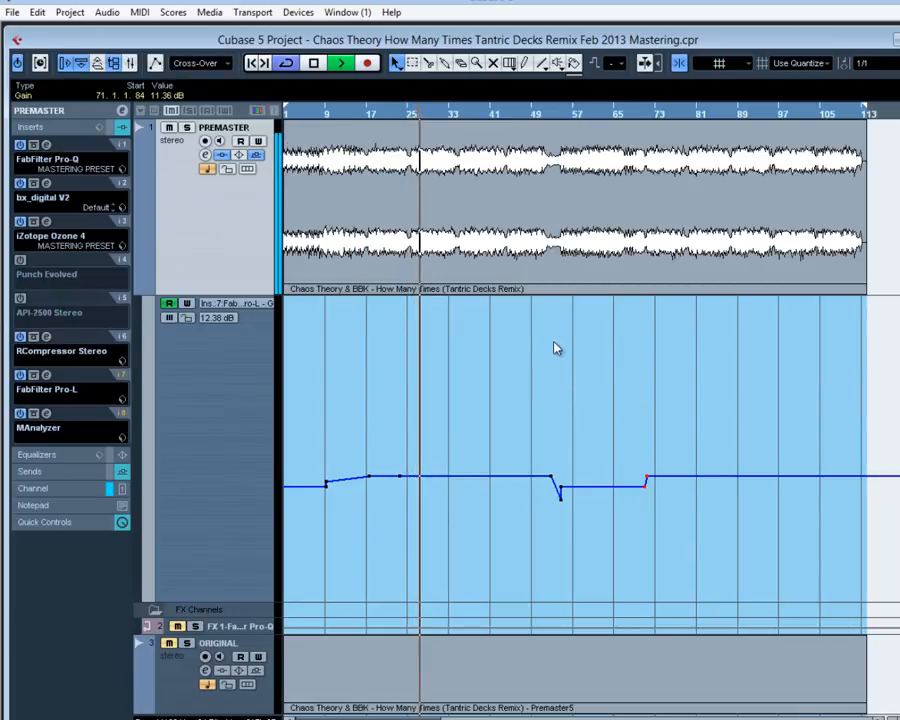
{"action": "key", "text": "space"}
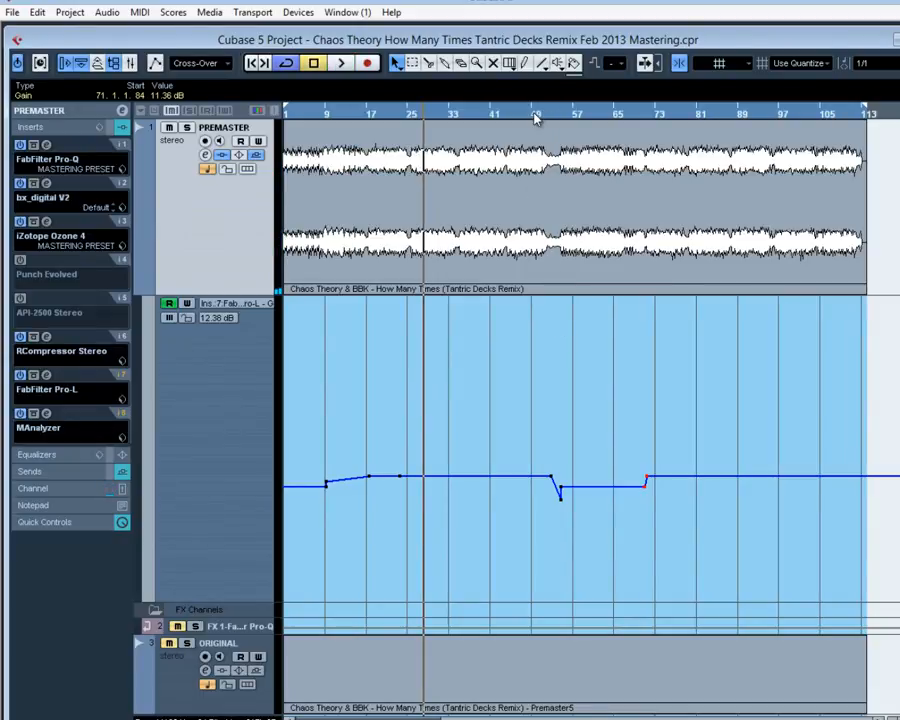
Play from bar 49 through the breakdown with the Pro-L limiter placed clear of the automation curve, watching the gain dip.
{"action": "left_click", "coordinate": [535, 118]}
{"action": "left_click_drag", "start_coordinate": [540, 452], "coordinate": [595, 536]}
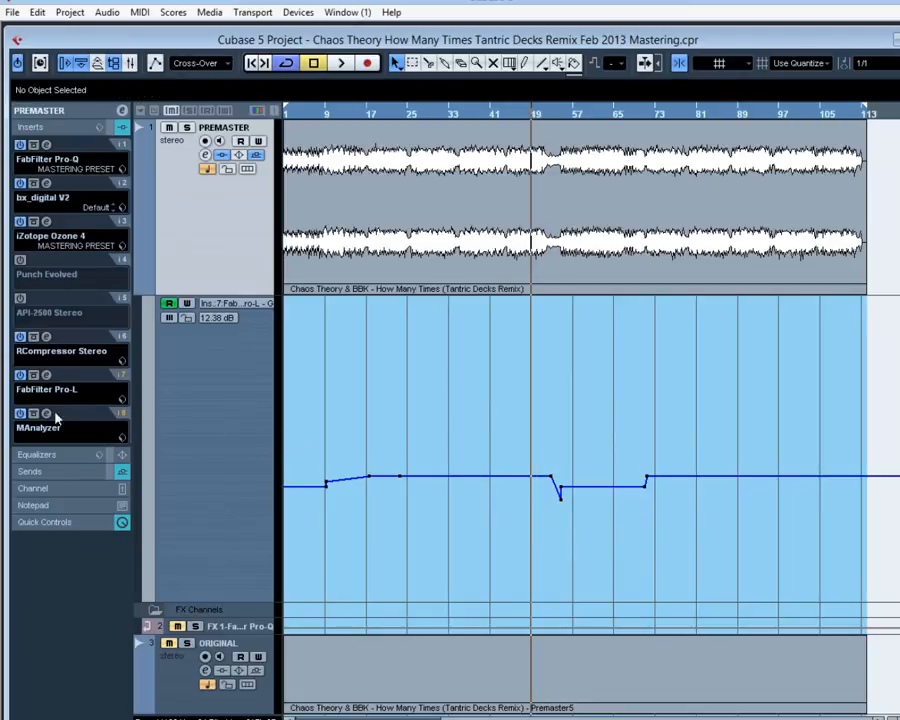
{"action": "left_click", "coordinate": [46, 375]}
{"action": "key", "text": "space"}
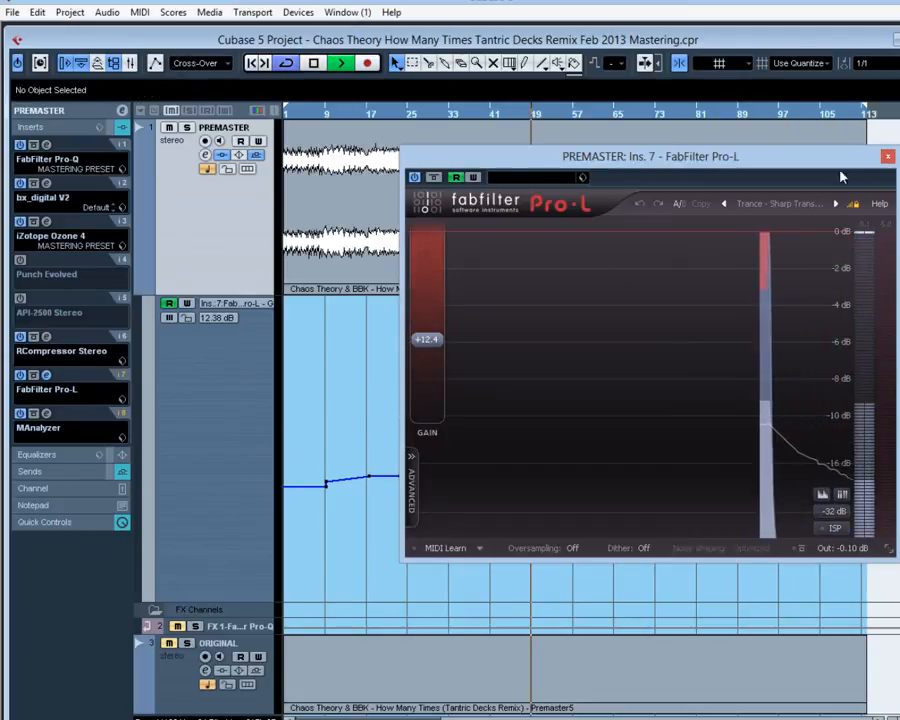
{"action": "left_click", "coordinate": [887, 156]}
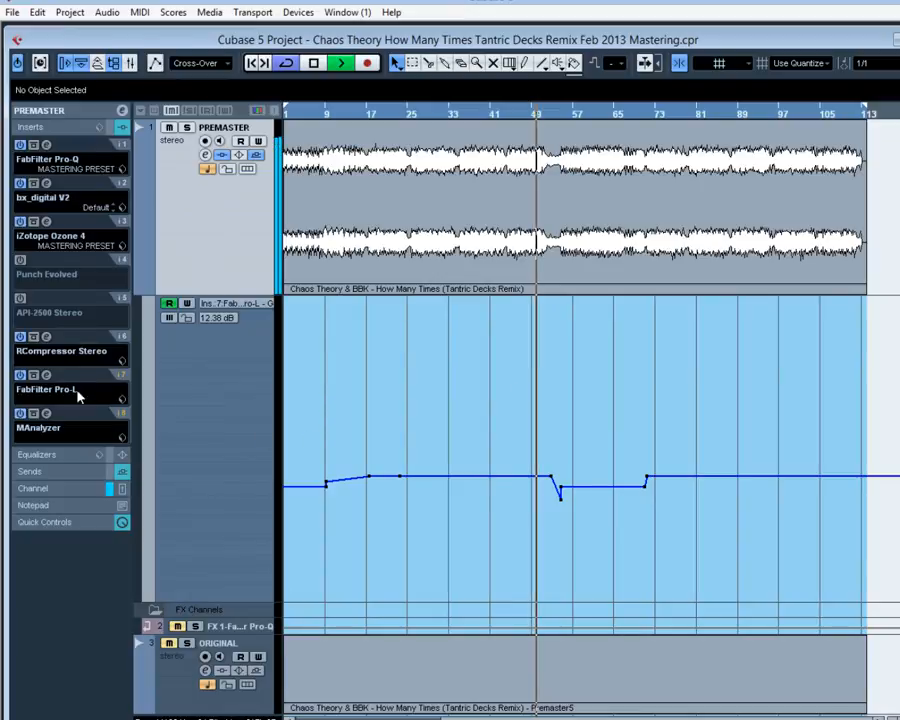
{"action": "left_click", "coordinate": [46, 374]}
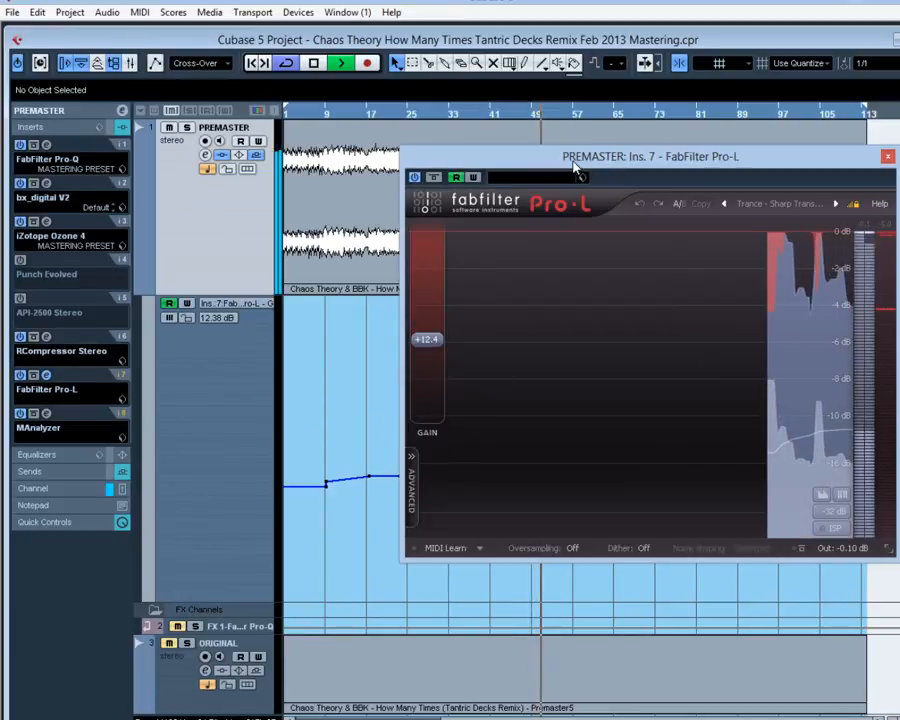
{"action": "left_click_drag", "start_coordinate": [573, 163], "coordinate": [842, 196]}
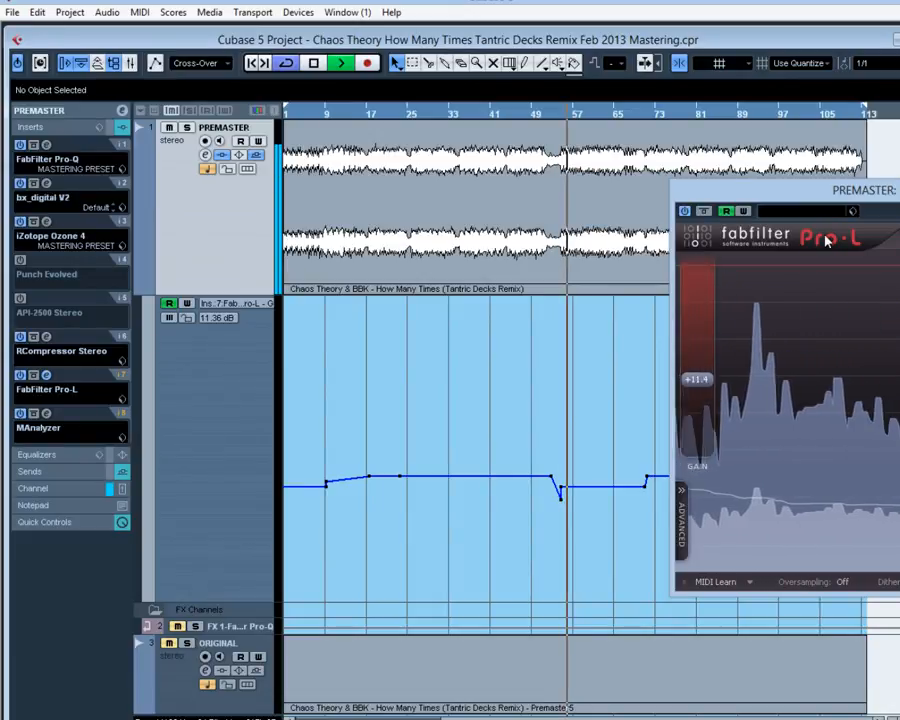
{"action": "left_click_drag", "start_coordinate": [836, 188], "coordinate": [281, 175]}
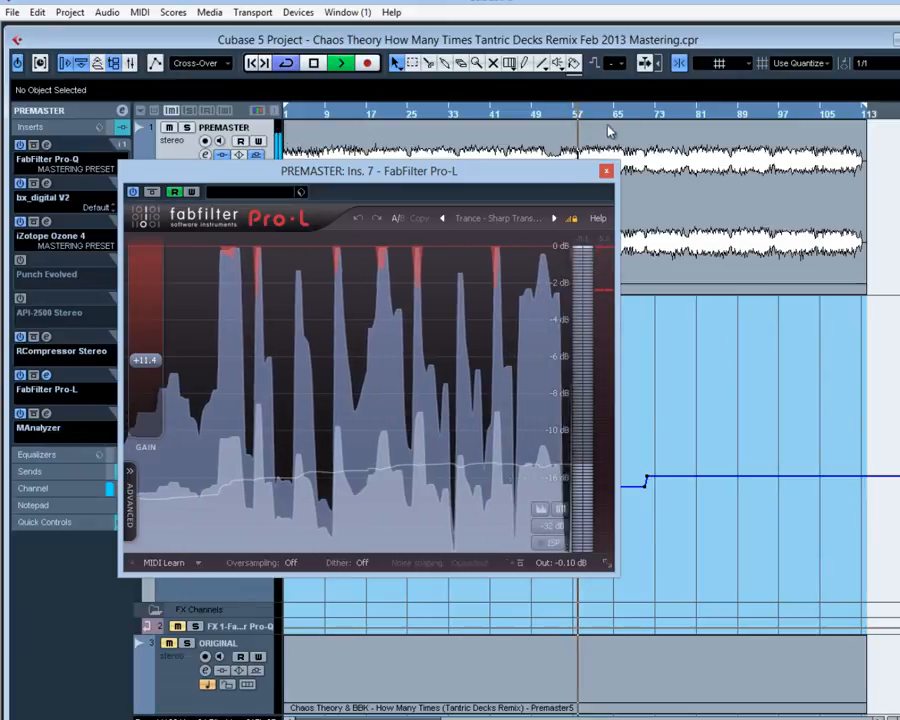
{"action": "left_click_drag", "start_coordinate": [564, 172], "coordinate": [472, 178]}
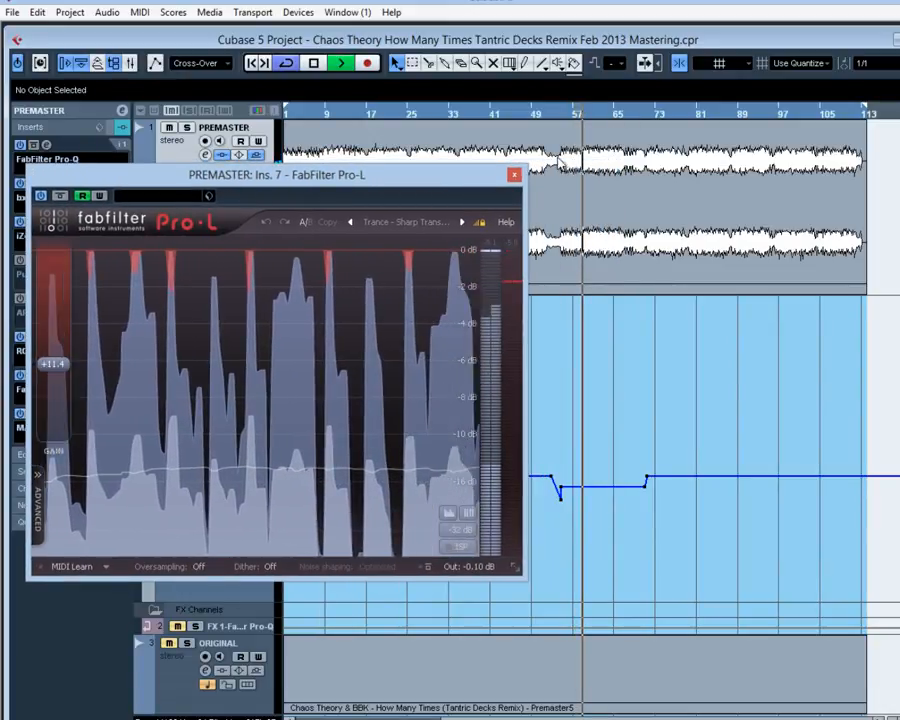
Play from about bar 68 past the automation rise near bar 71, watch the limiter gain, close Pro-L and stop playback.
{"action": "left_click", "coordinate": [622, 116]}
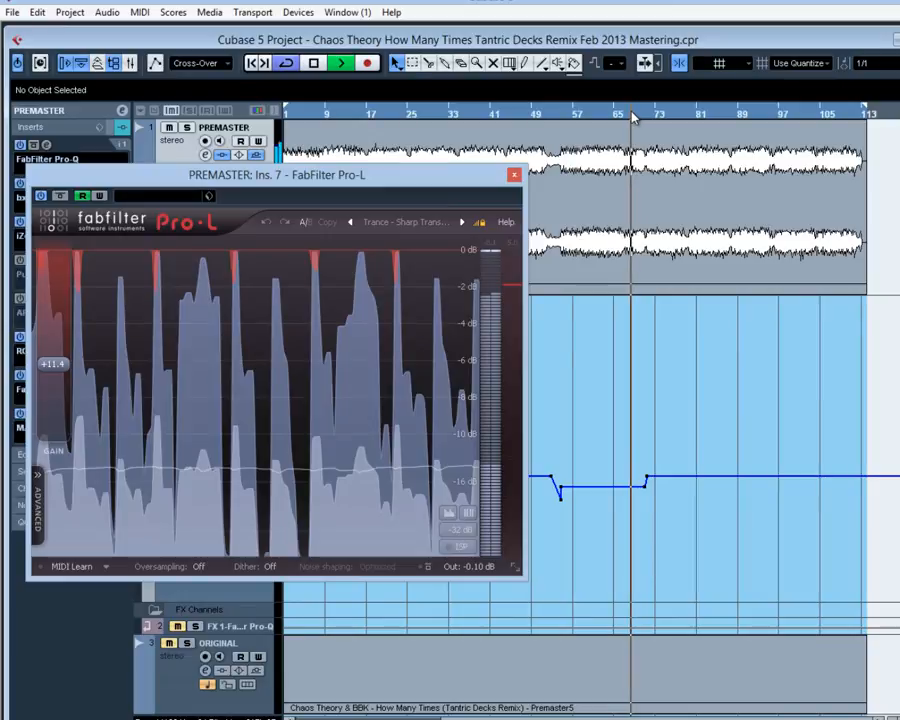
{"action": "left_click", "coordinate": [631, 113]}
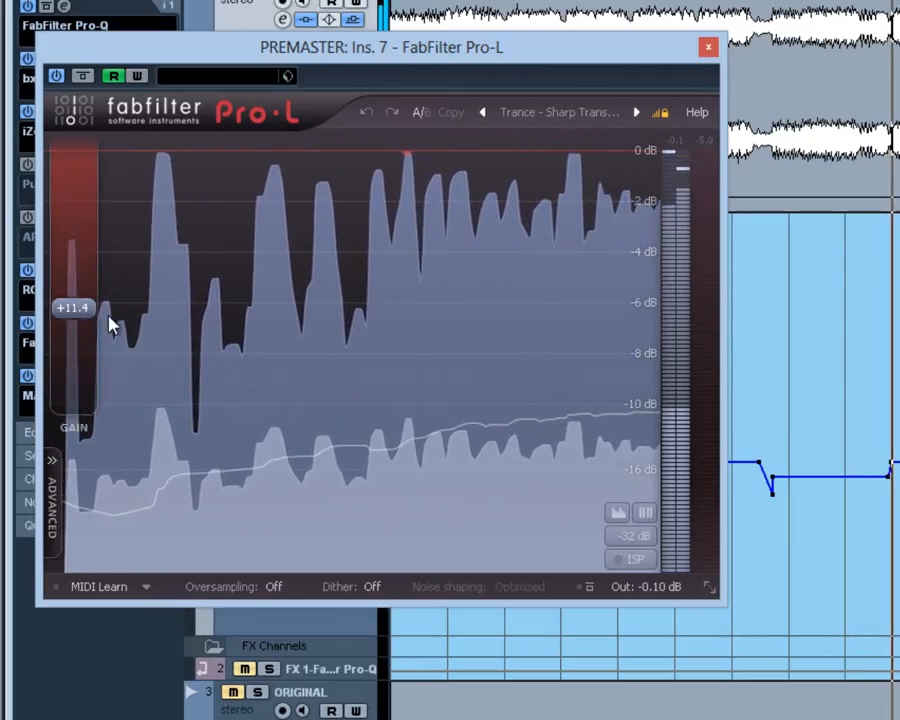
{"action": "left_click_drag", "start_coordinate": [112, 325], "coordinate": [117, 293]}
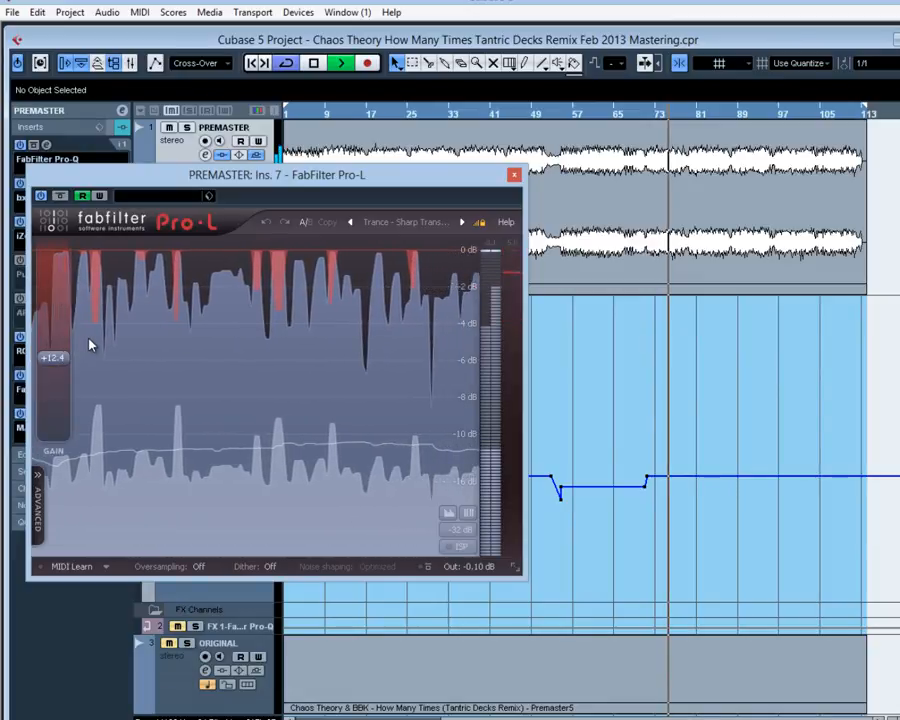
{"action": "left_click", "coordinate": [514, 176]}
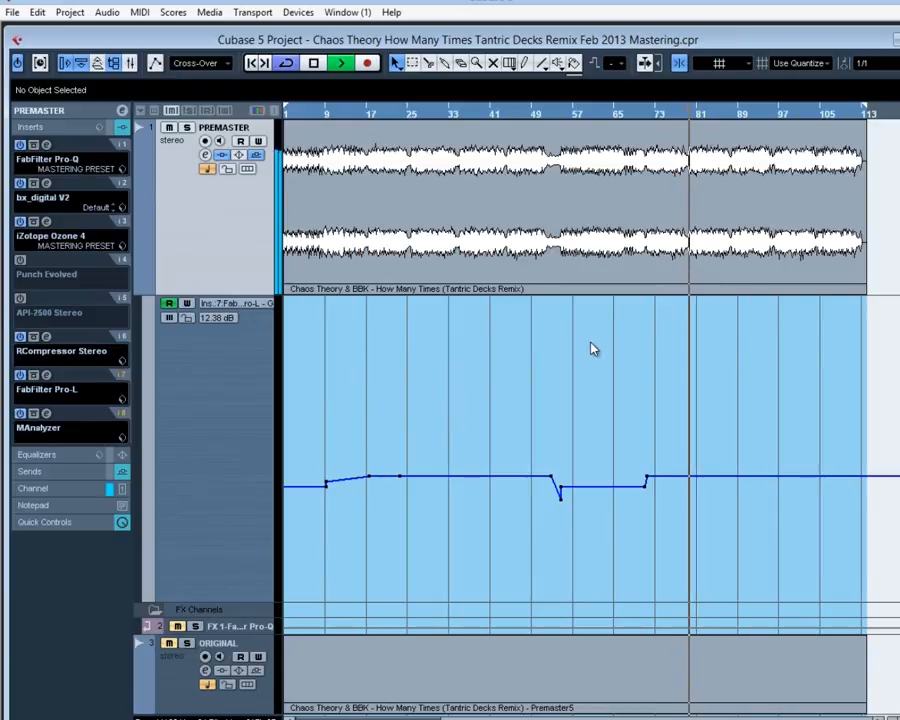
{"action": "key", "text": "space"}
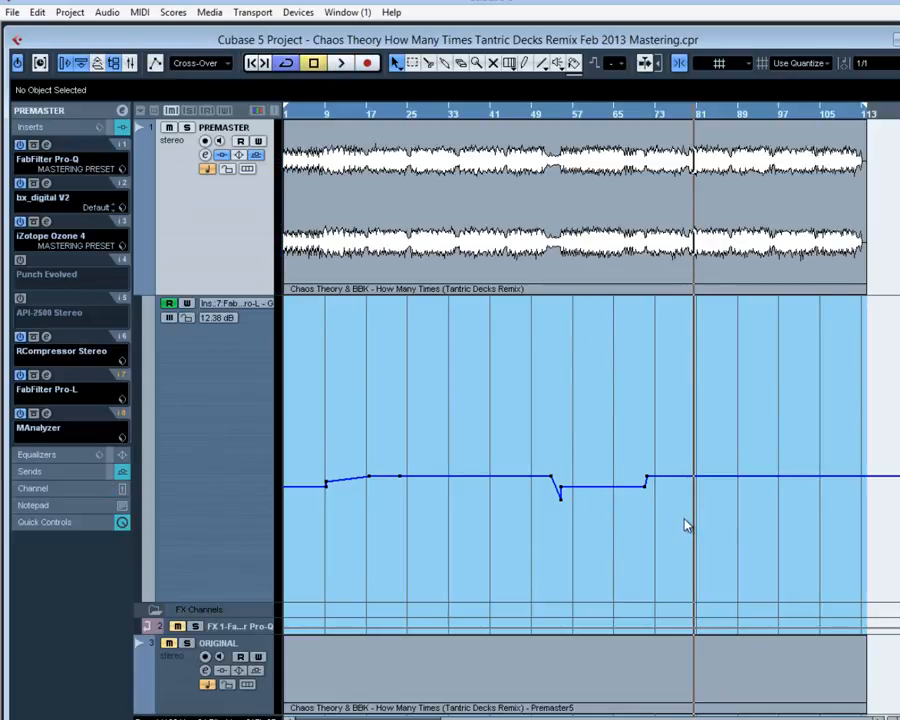
Select the gain automation points around bar 71 and check the gain in the FabFilter Pro-L limiter.
{"action": "left_click_drag", "start_coordinate": [655, 481], "coordinate": [641, 459]}
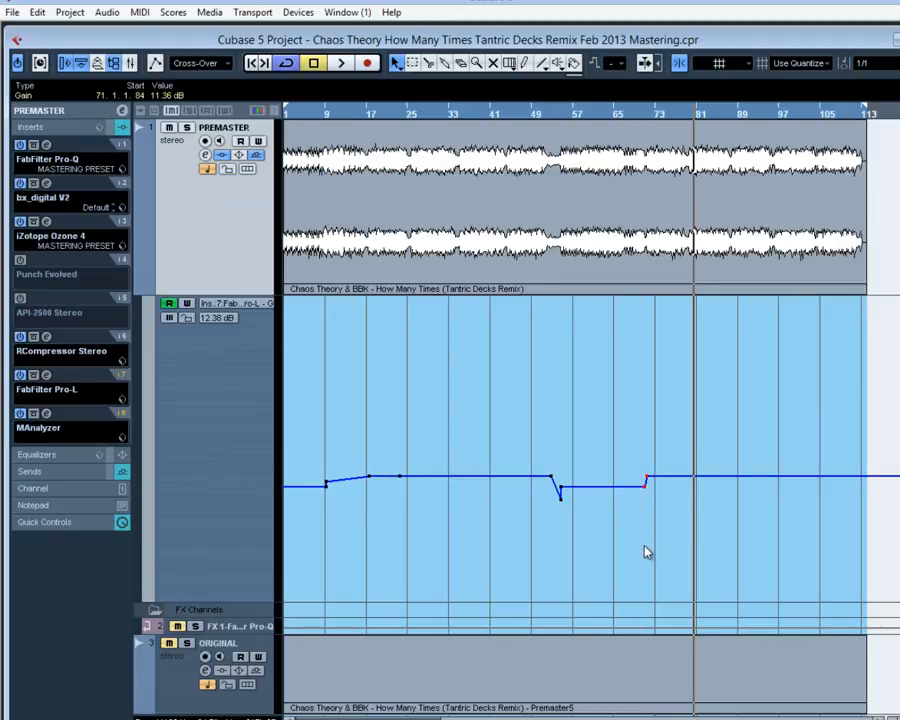
{"action": "left_click", "coordinate": [46, 377]}
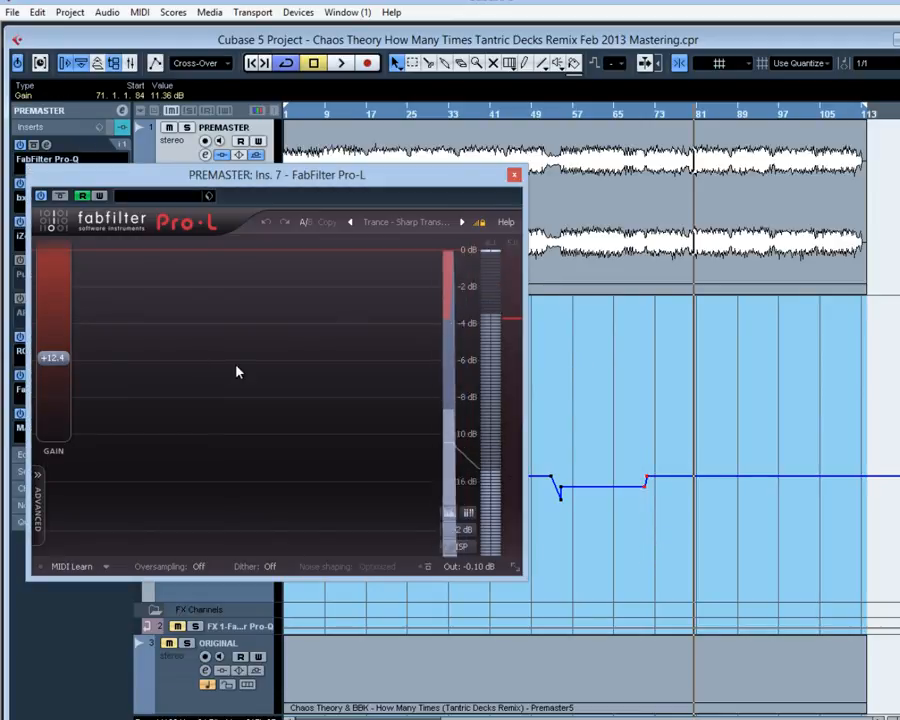
{"action": "left_click", "coordinate": [514, 175]}
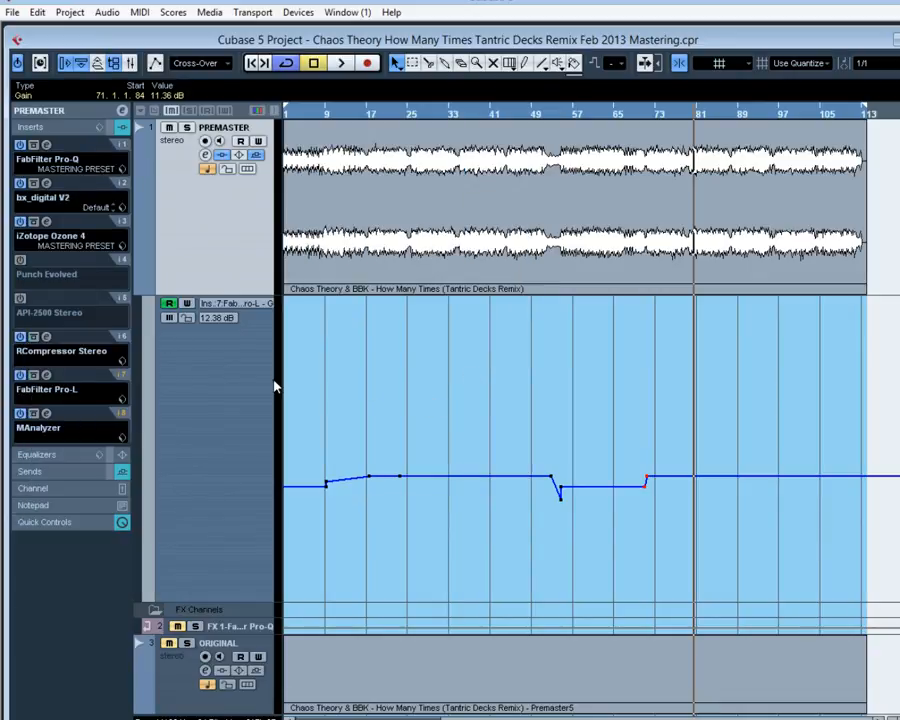